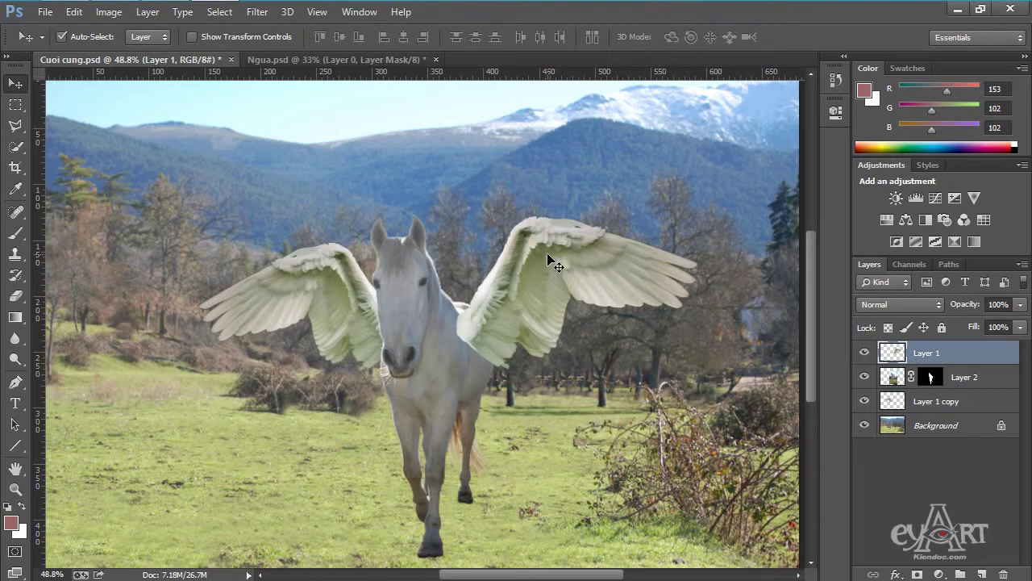
drag(548, 255, 551, 235)
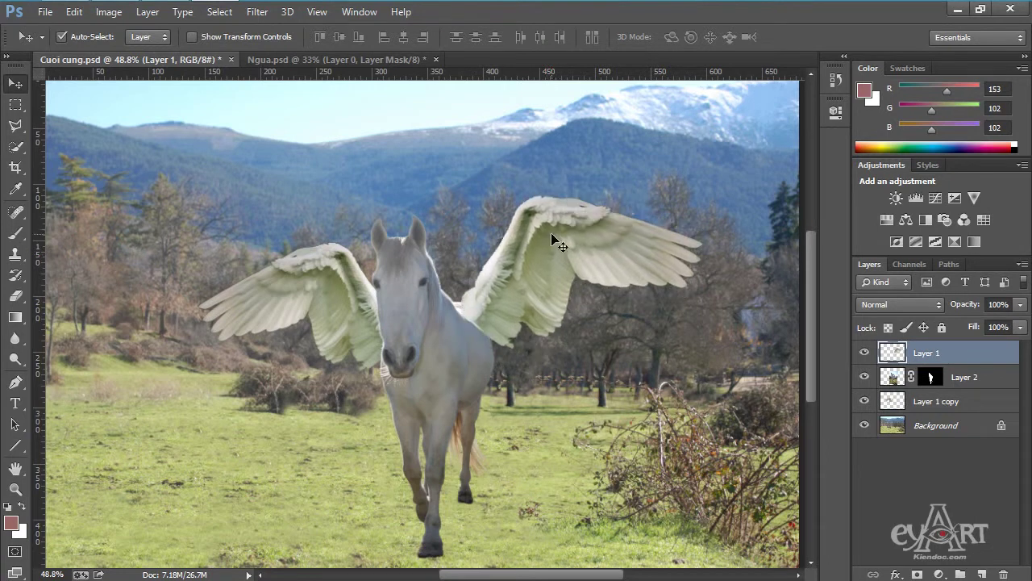
key(ctrl+z)
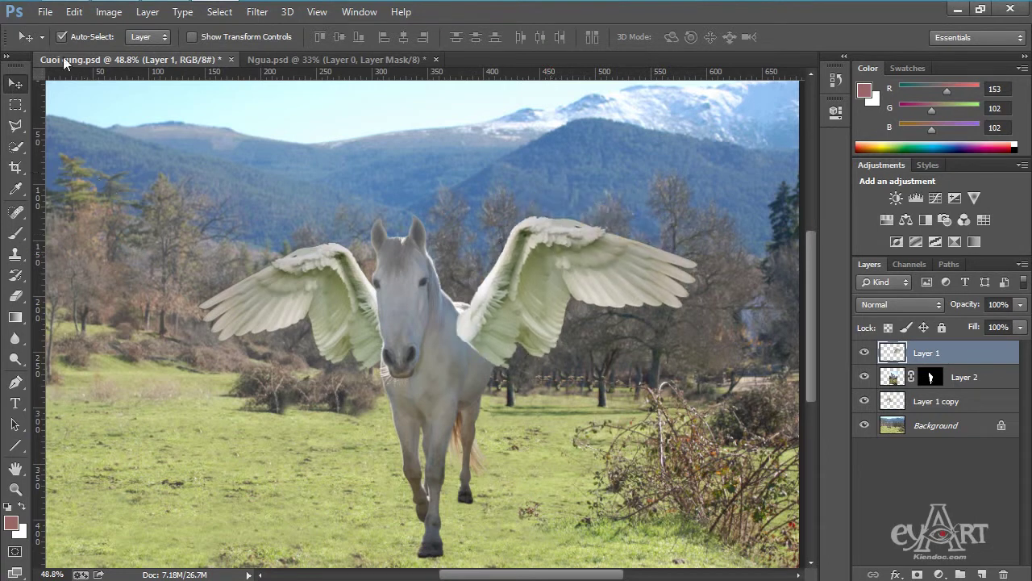
click(141, 62)
mouse_move(546, 263)
mouse_down()
mouse_move(565, 242)
mouse_move(549, 257)
mouse_up()
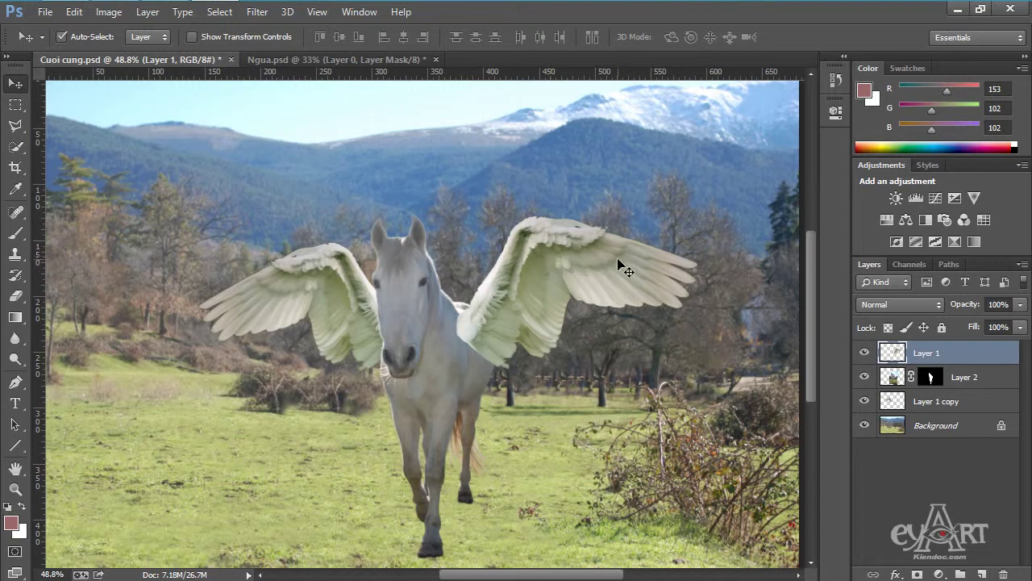
Step: Add a Levels adjustment clipped to Layer 1, with input levels of 20 for shadows, 1.28 for midtones and 219 for highlights
click(912, 197)
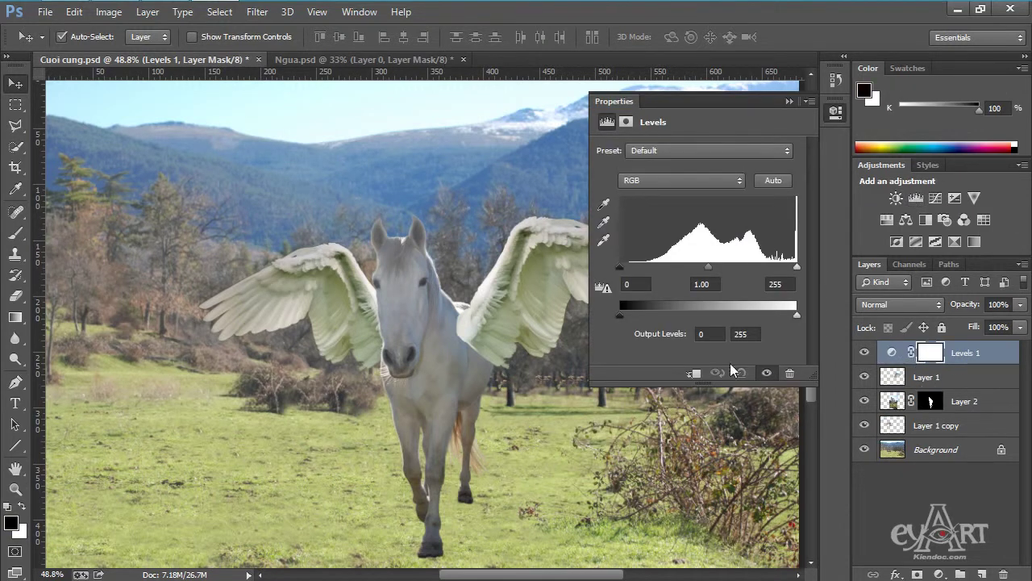
click(693, 374)
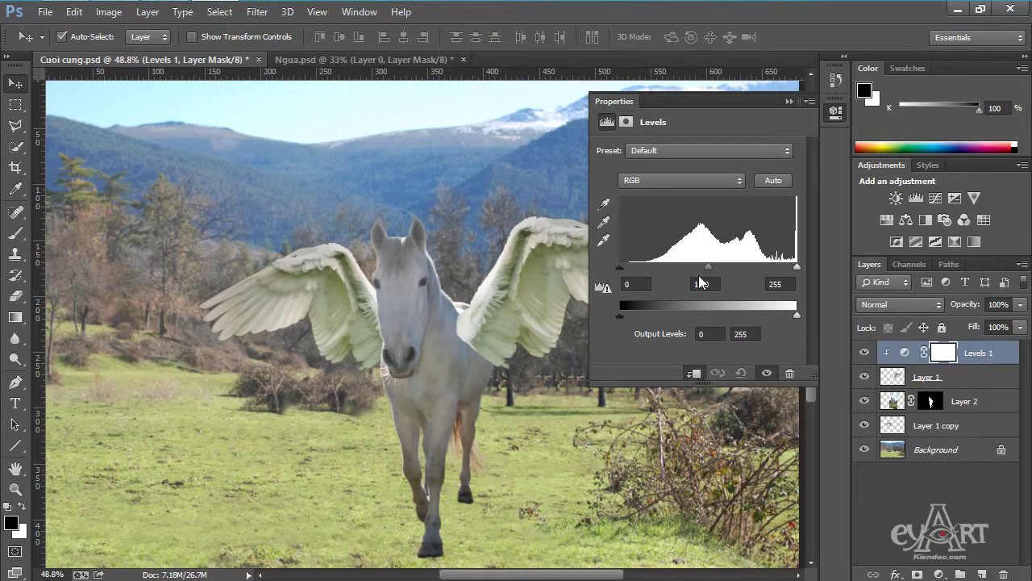
drag(621, 273, 631, 273)
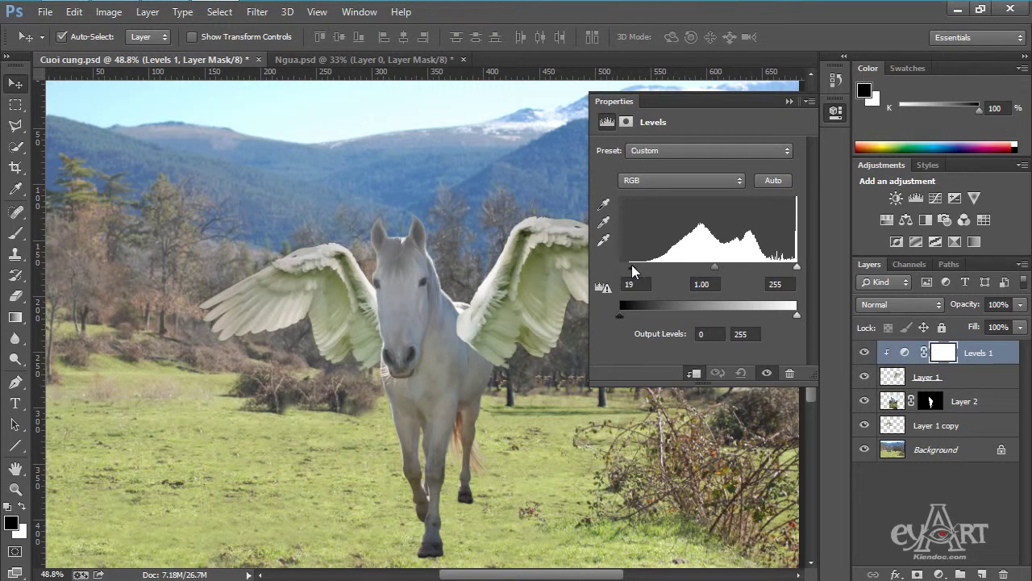
drag(797, 269, 783, 271)
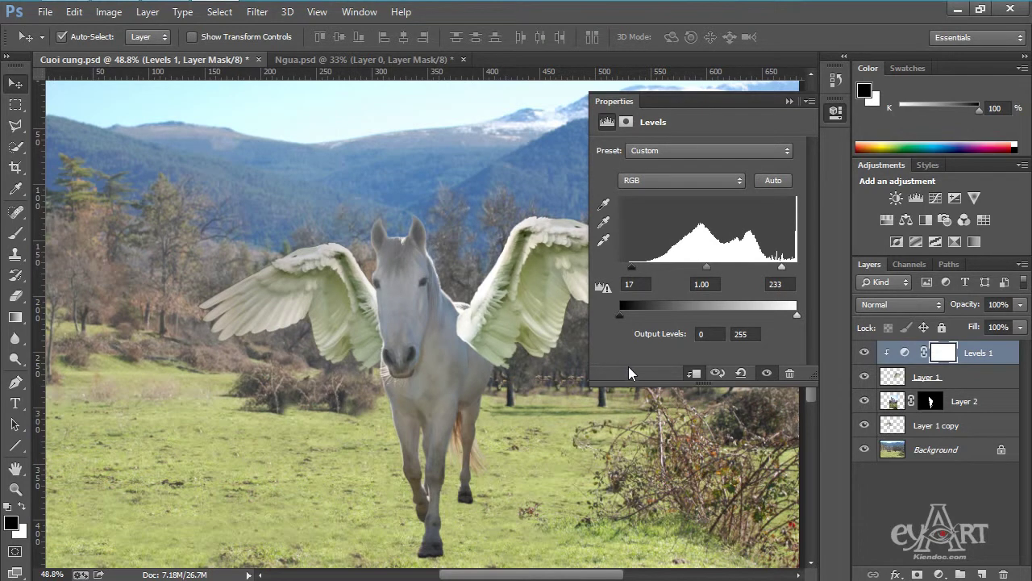
double_click(640, 284)
text(20)
click(713, 284)
text(1.28)
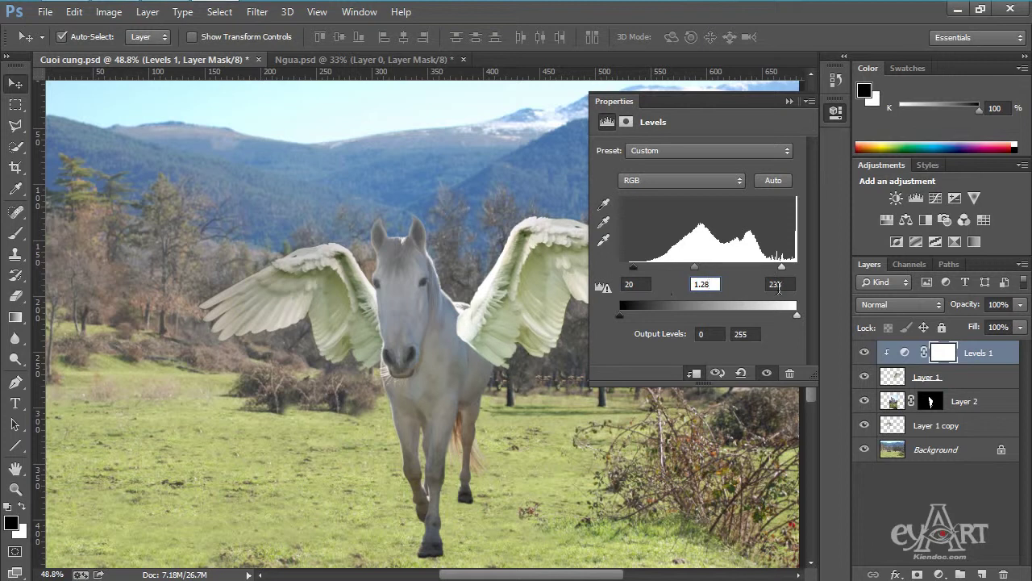
click(790, 283)
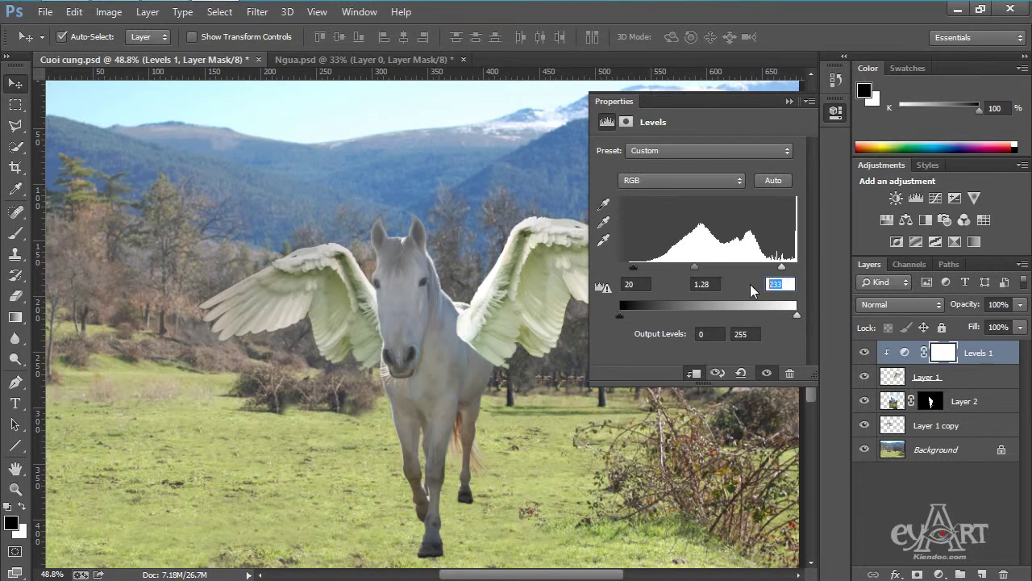
text(219)
key(Return)
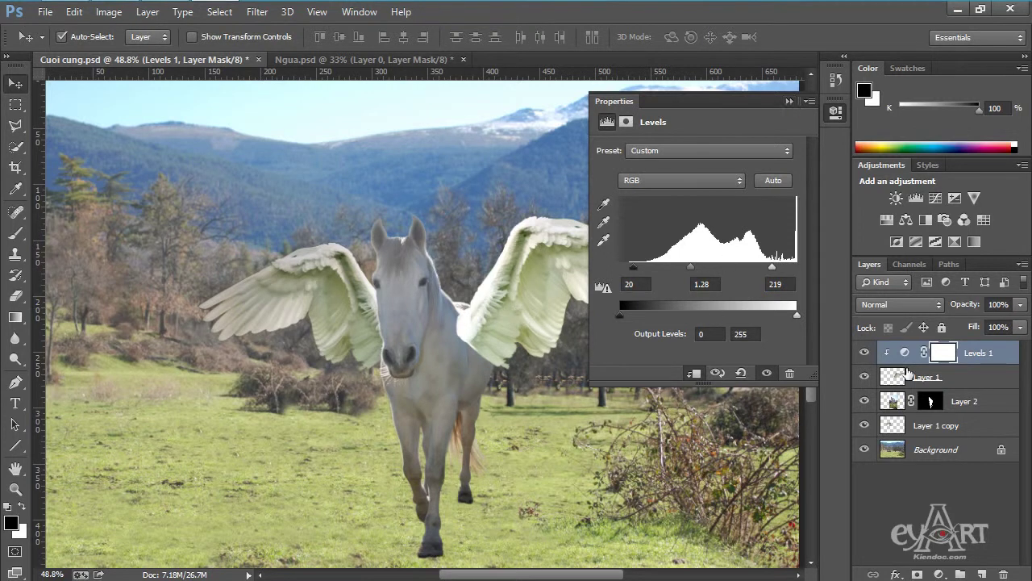
Step: Add a Hue/Saturation adjustment above Levels 1, clip it to Layer 1 and set its saturation to -65
click(886, 220)
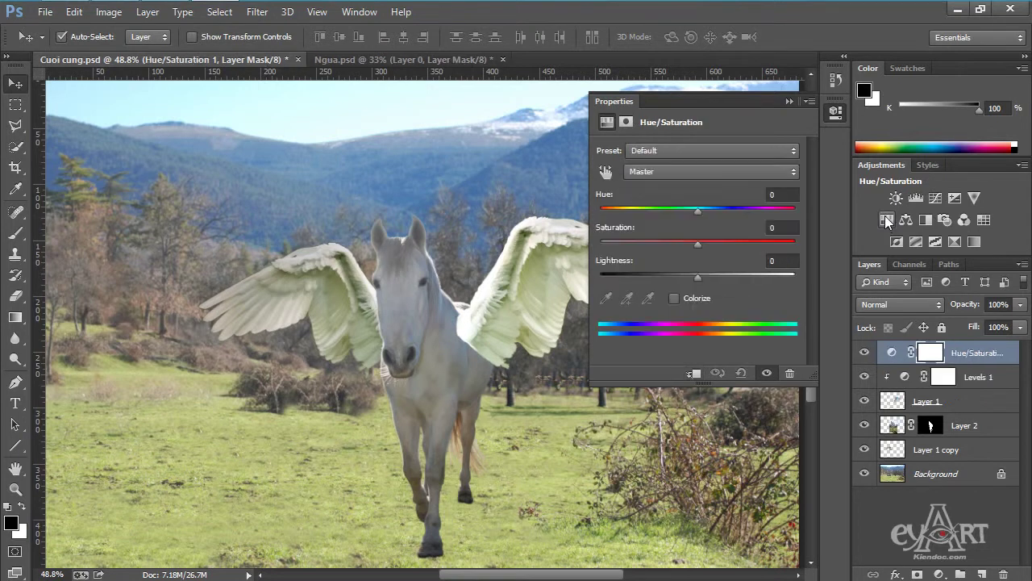
click(695, 373)
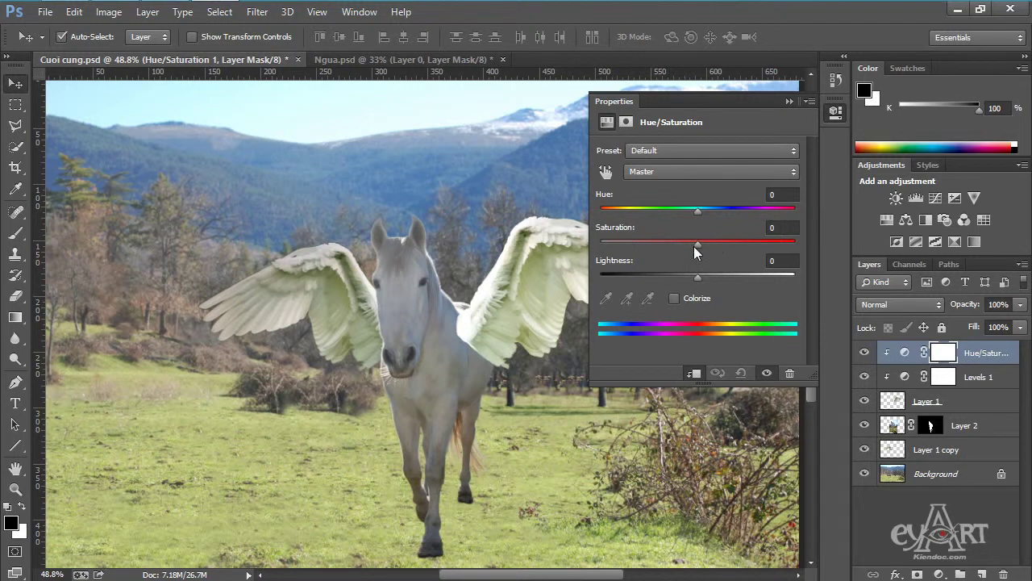
drag(697, 243, 672, 241)
click(793, 228)
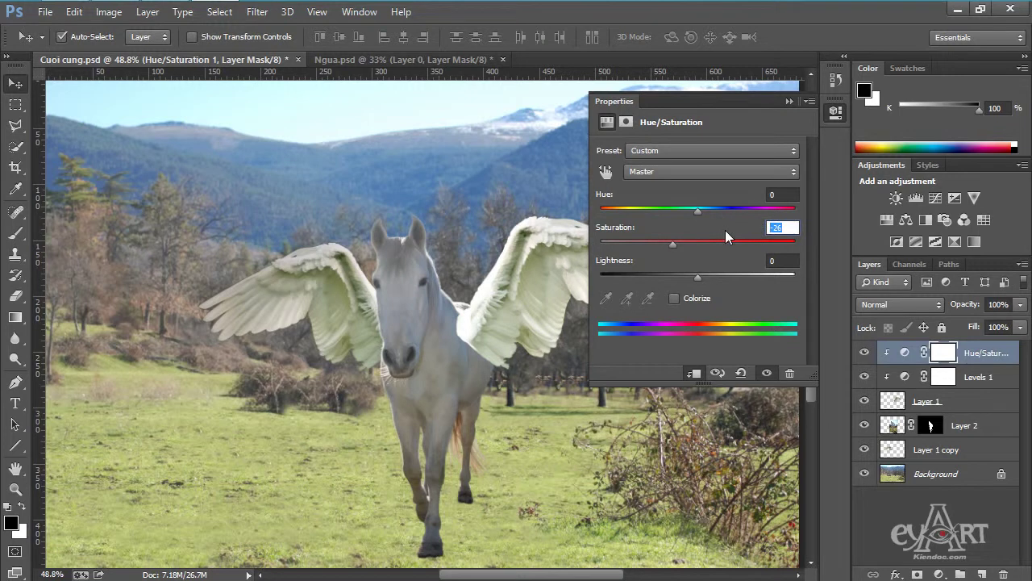
text(-65)
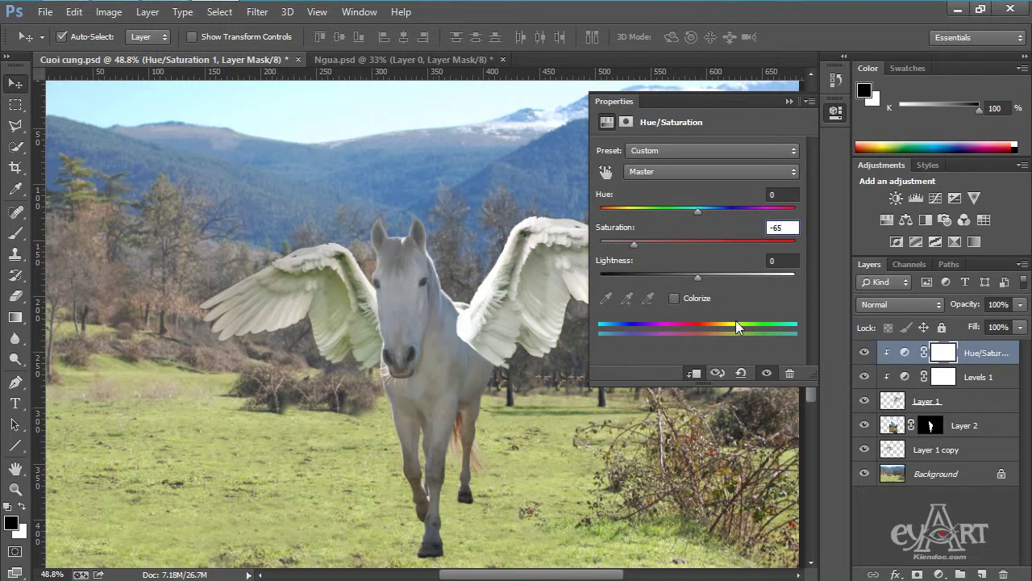
click(789, 103)
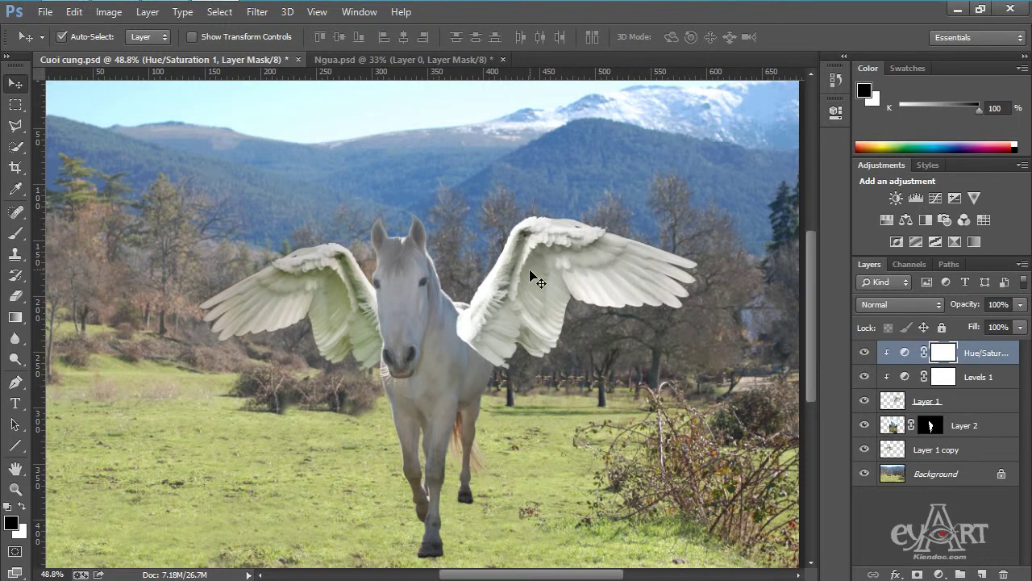
Step: Duplicate the Hue/Saturation and Levels adjustments directly above Layer 1 copy, the layer of the other wing
click(342, 281)
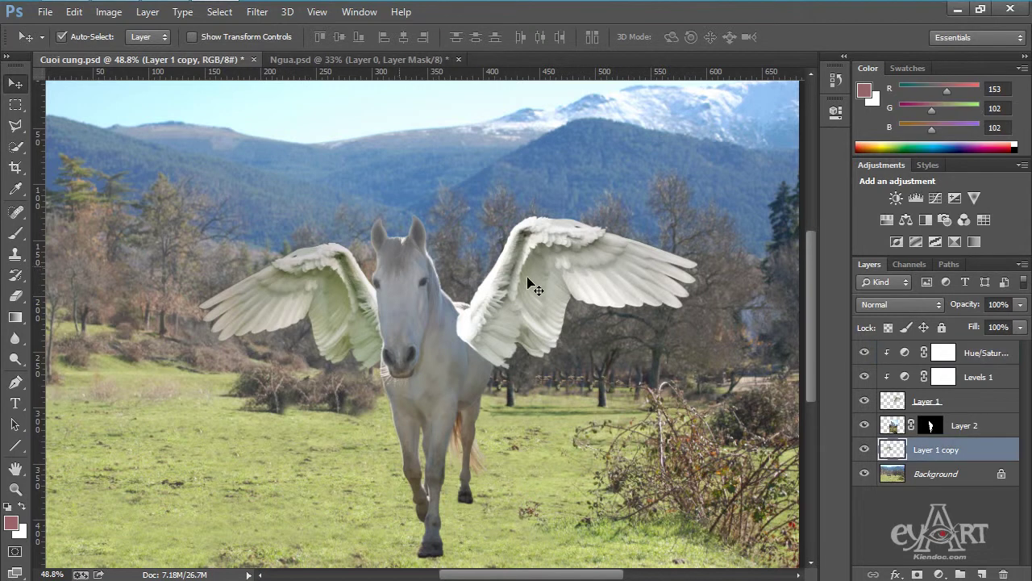
click(989, 359)
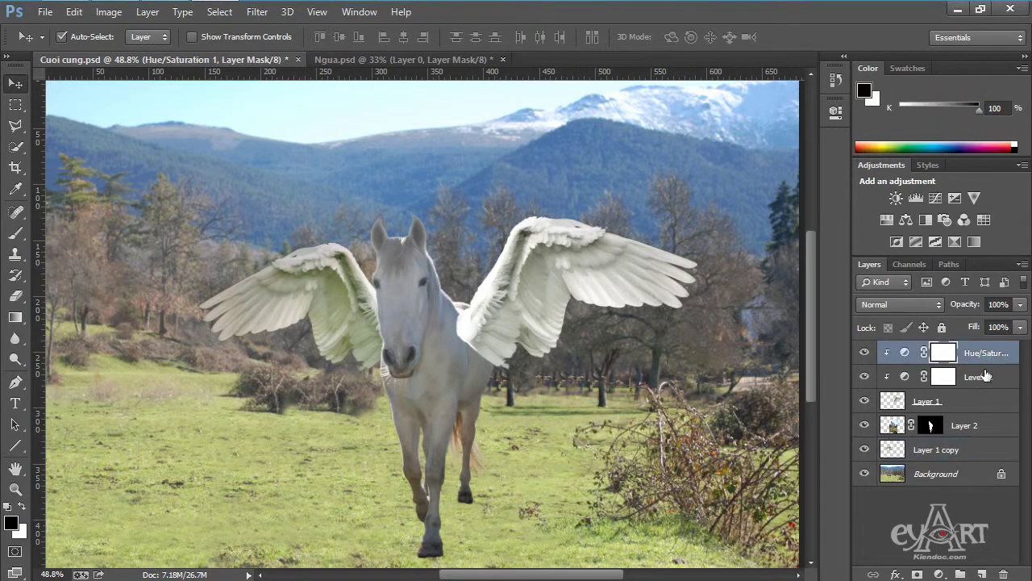
shift+click(989, 379)
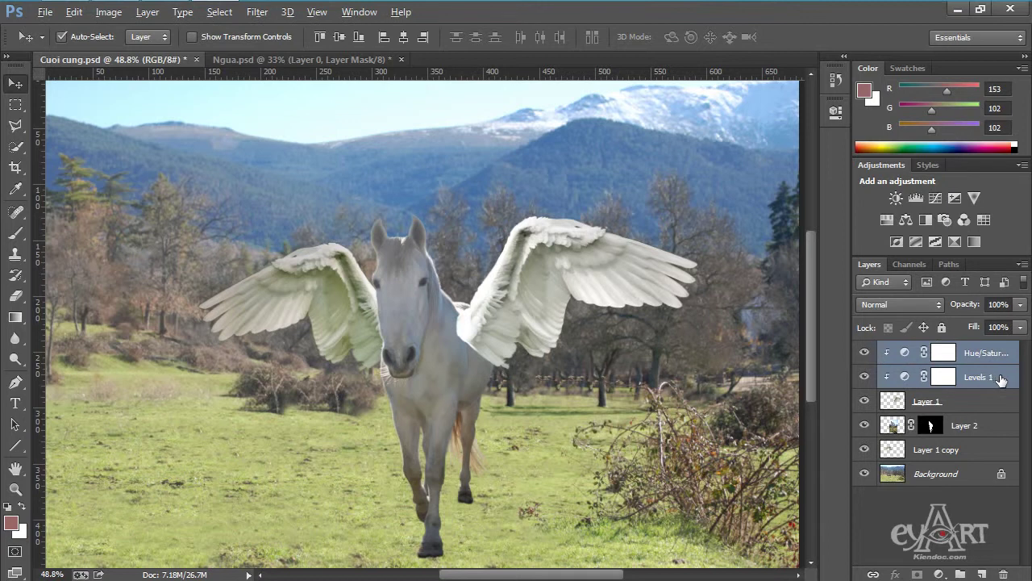
drag(1000, 379, 999, 438)
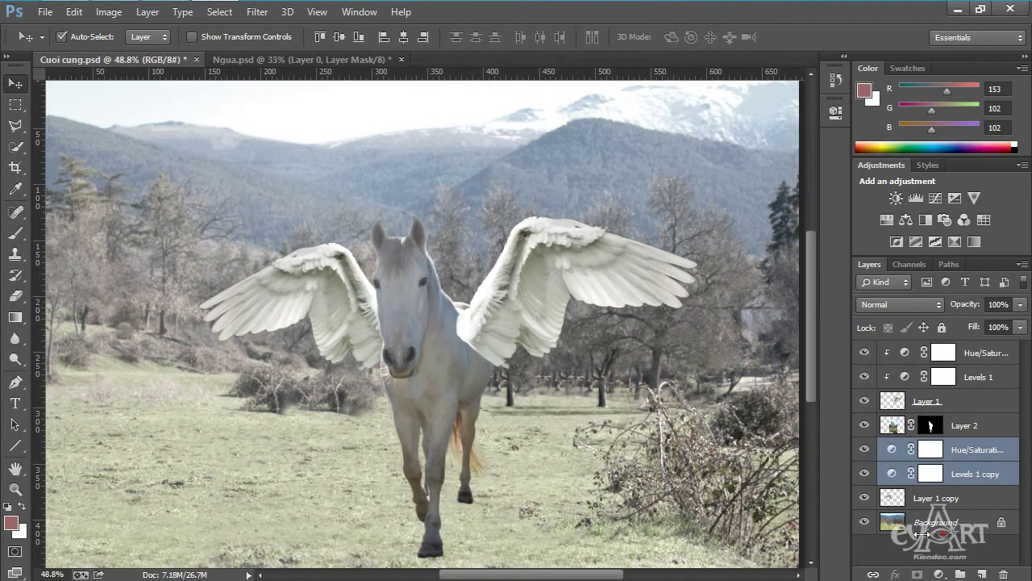
Step: Clip the duplicated Levels and Hue/Saturation adjustments to Layer 1 copy so they affect only that wing
click(891, 474)
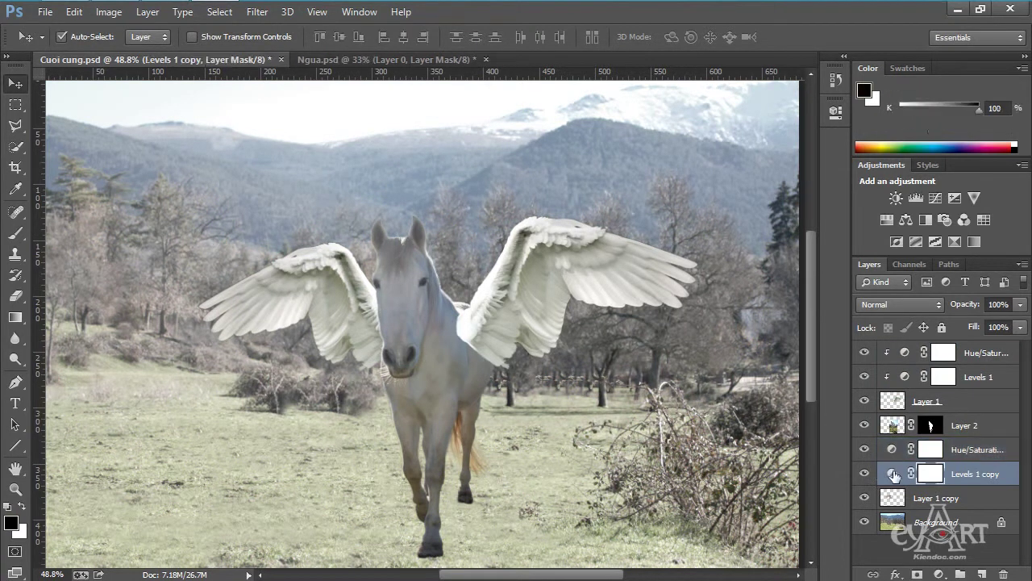
double_click(891, 475)
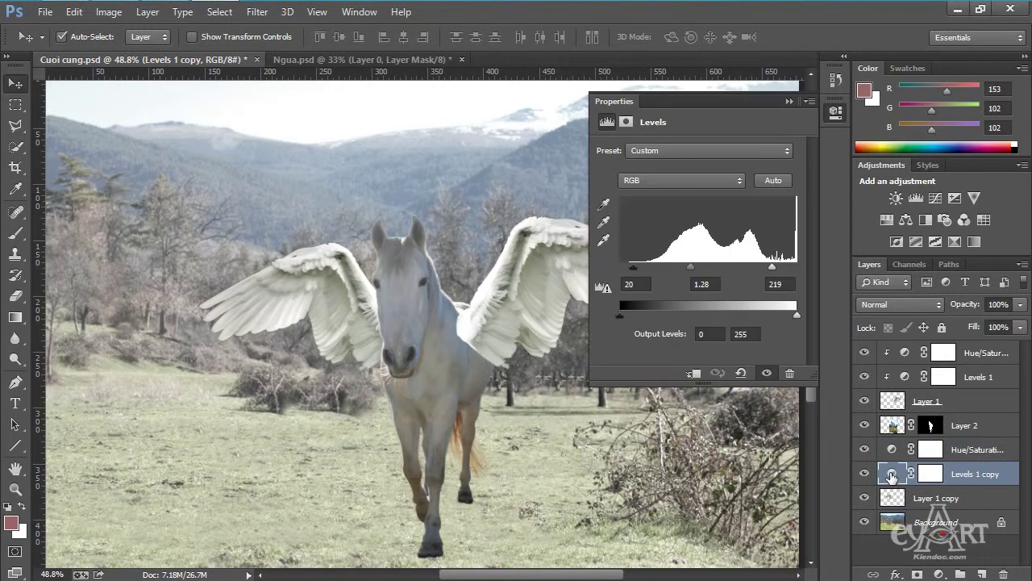
click(696, 374)
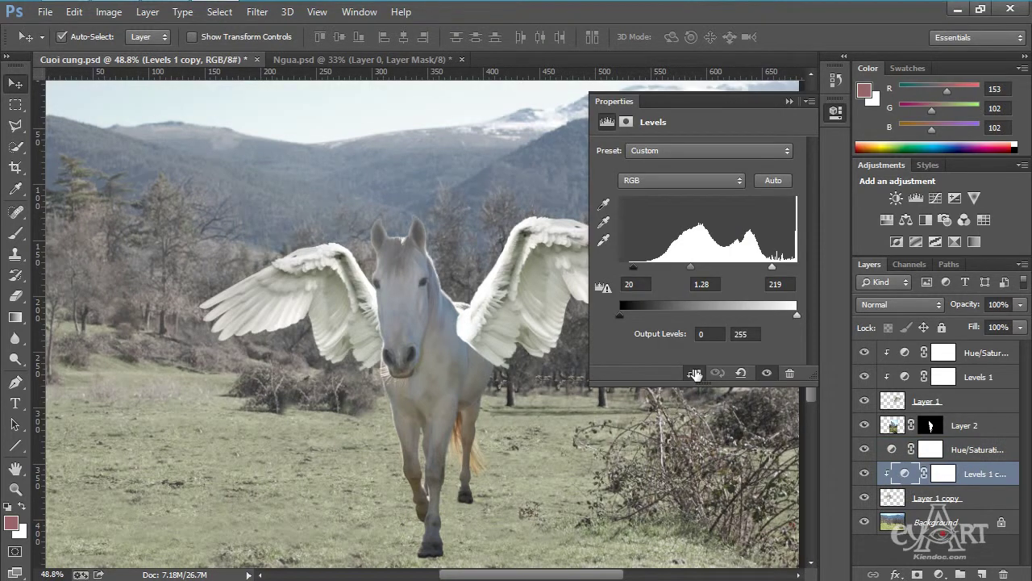
click(790, 103)
double_click(892, 452)
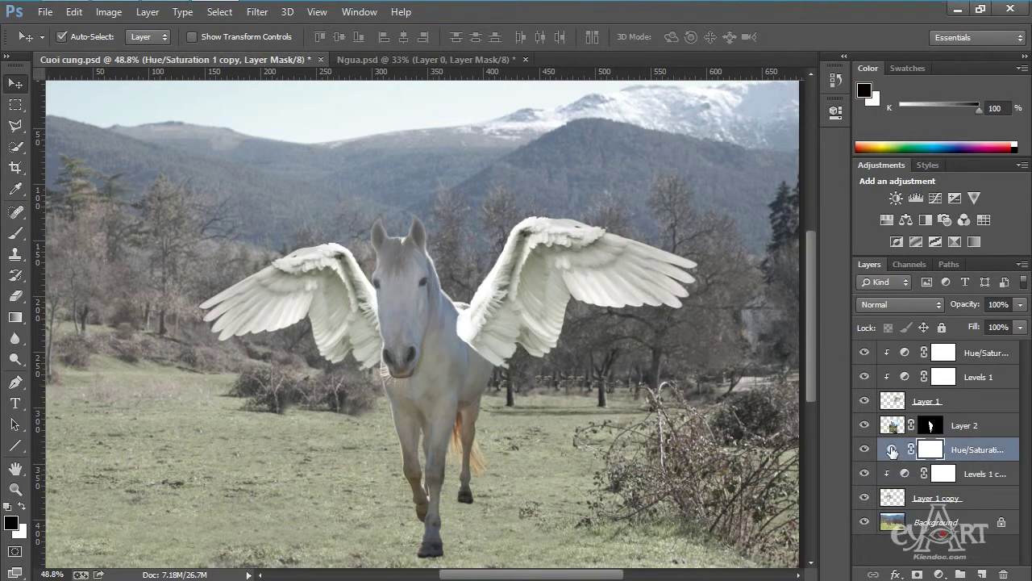
click(692, 375)
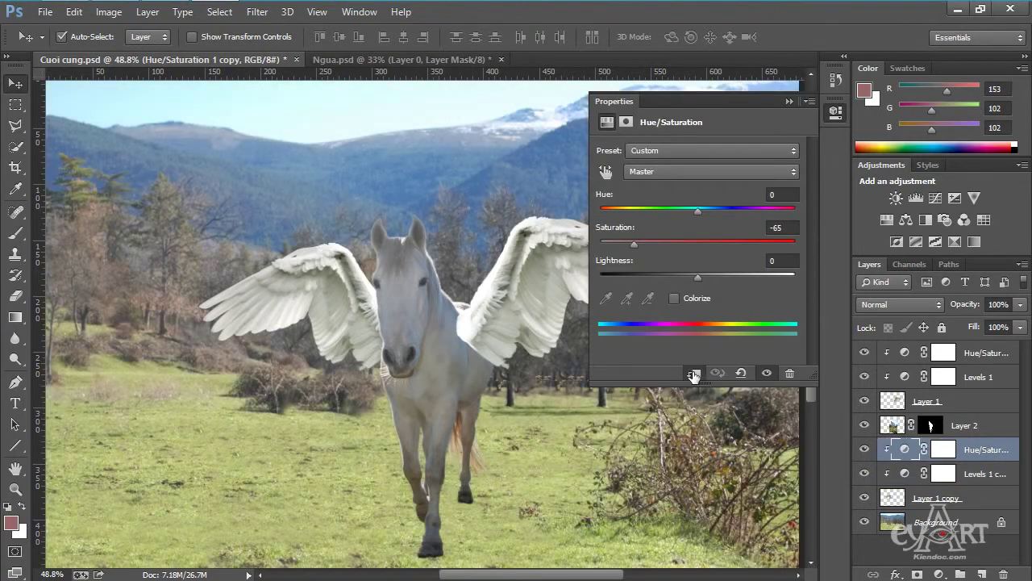
click(788, 102)
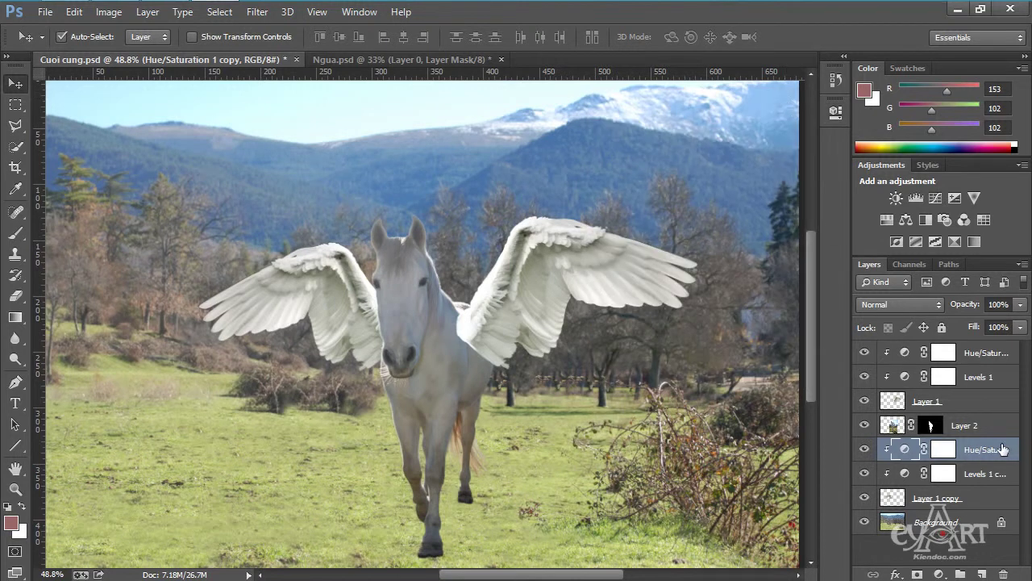
Step: Duplicate the topmost Hue/Saturation and Levels adjustments directly above the horse's layer, Layer 2
click(977, 360)
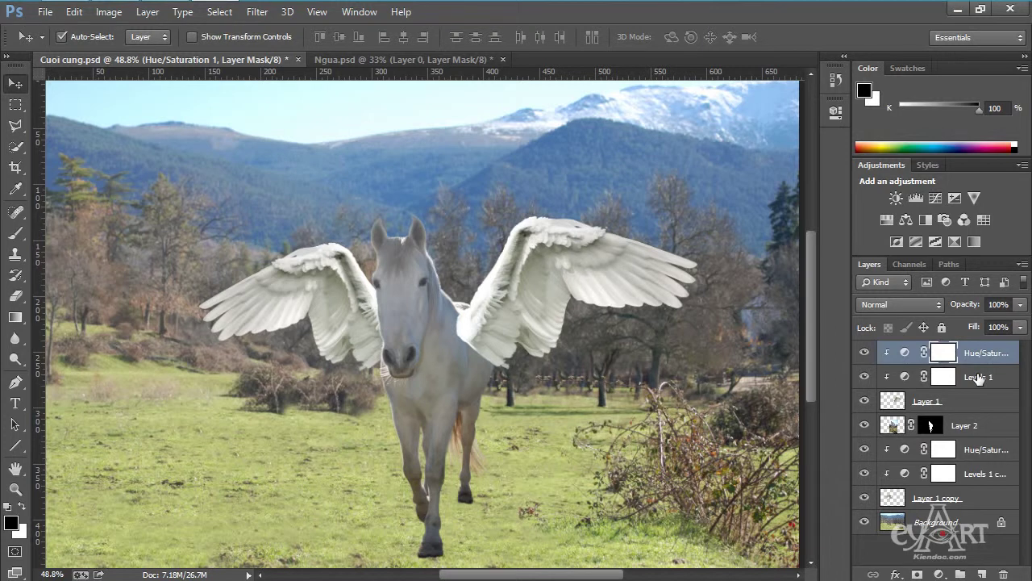
shift+click(977, 377)
mouse_move(976, 393)
mouse_down()
mouse_move(933, 400)
mouse_move(947, 408)
mouse_move(975, 384)
mouse_up()
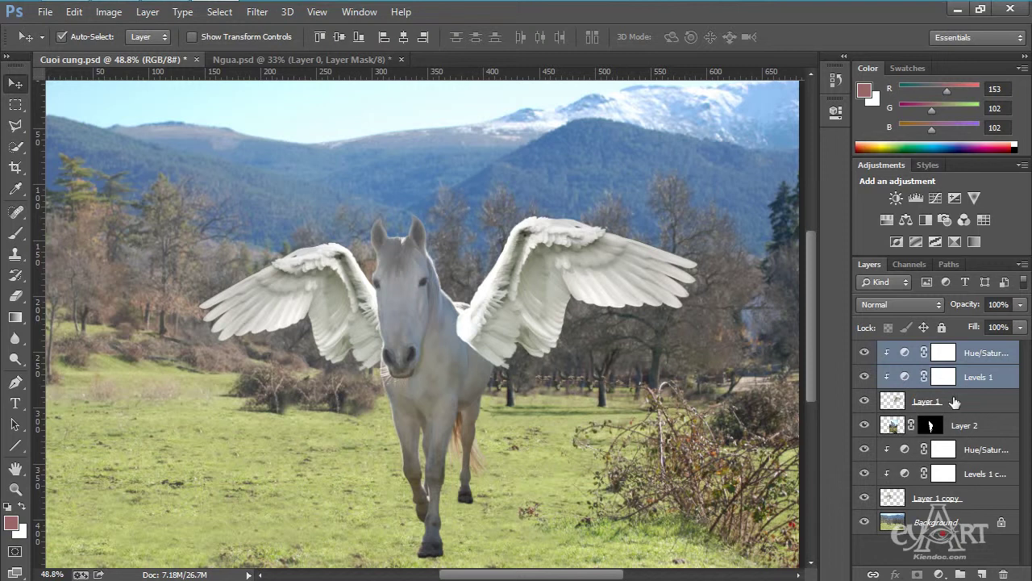
drag(974, 386, 977, 425)
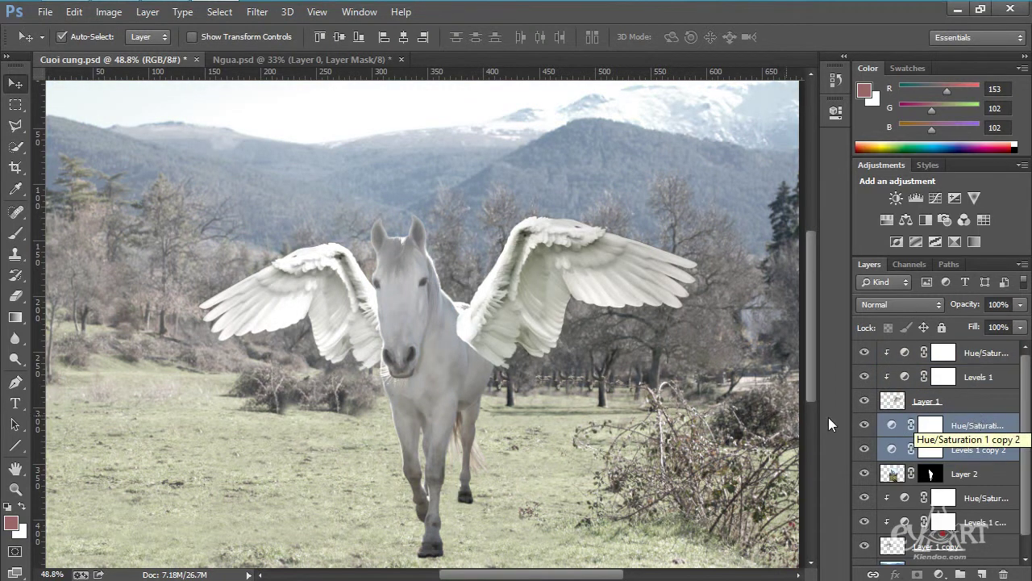
Step: Clip the new Levels and Hue/Saturation copies to Layer 2 so they affect only the horse
click(893, 450)
double_click(892, 449)
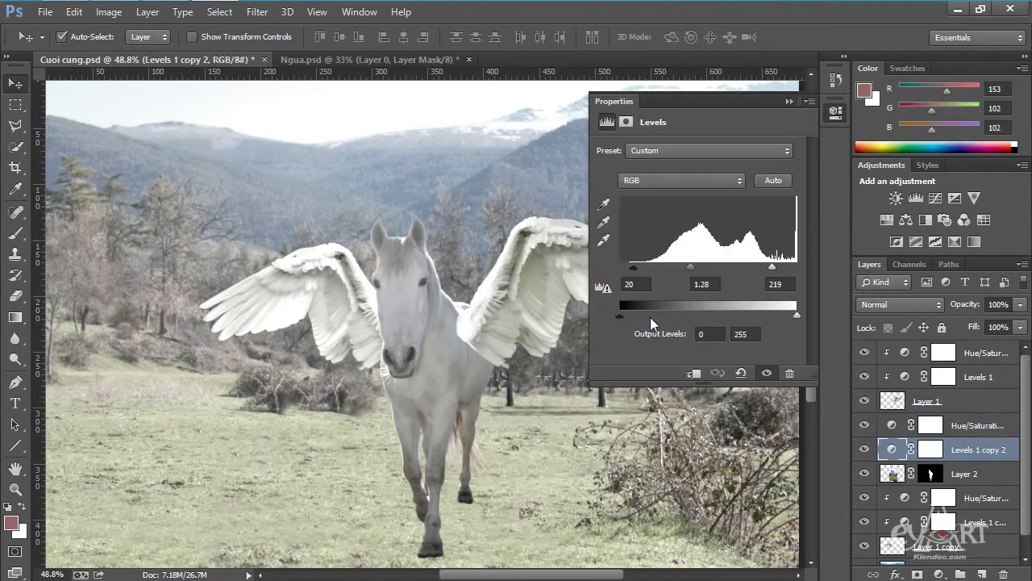
click(694, 373)
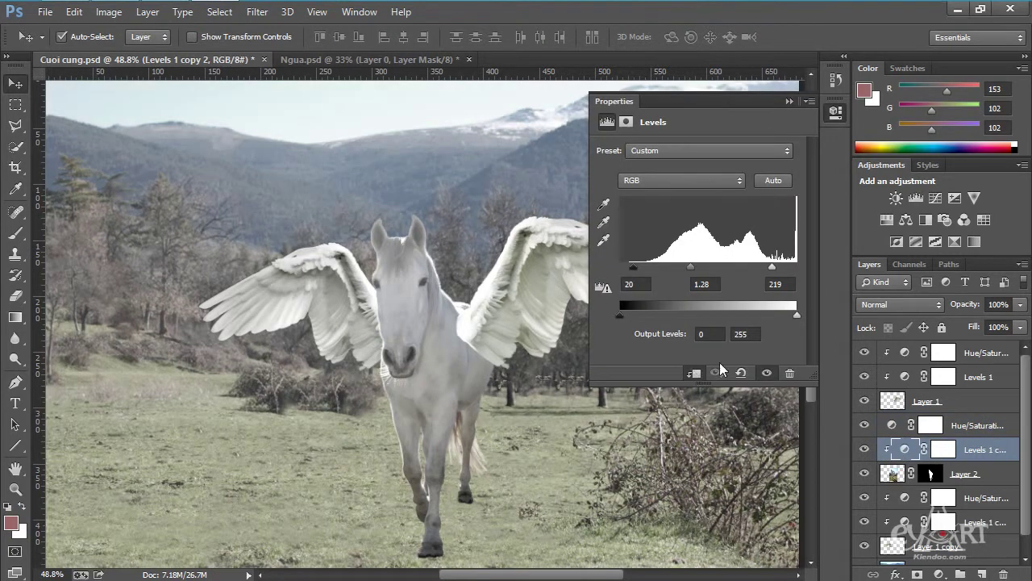
click(891, 428)
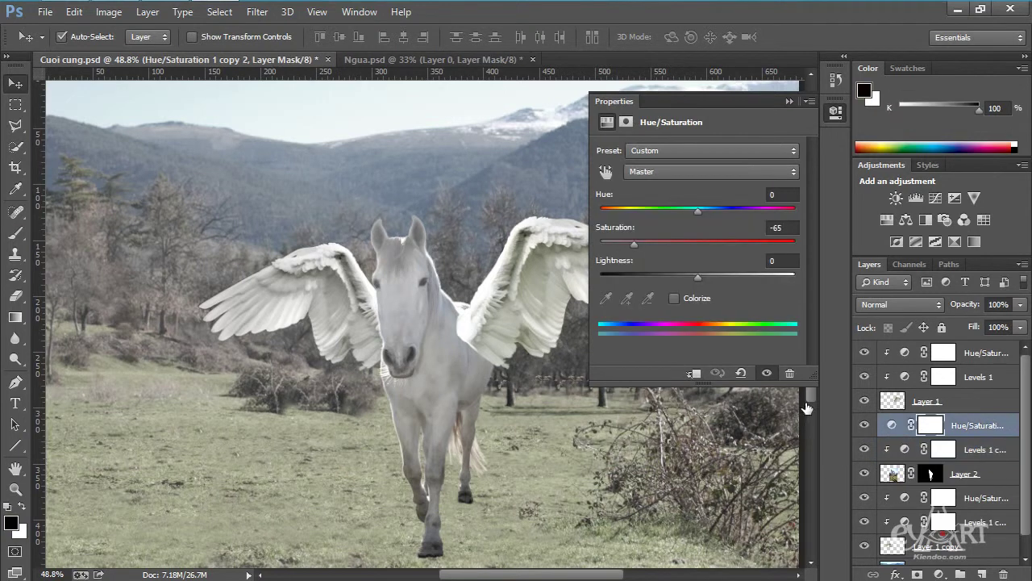
click(692, 375)
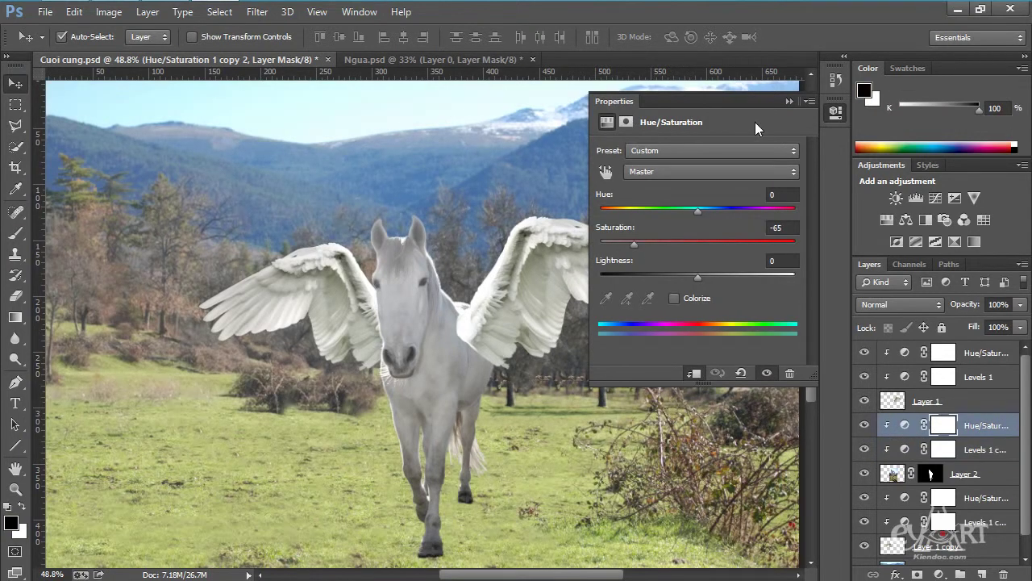
click(788, 102)
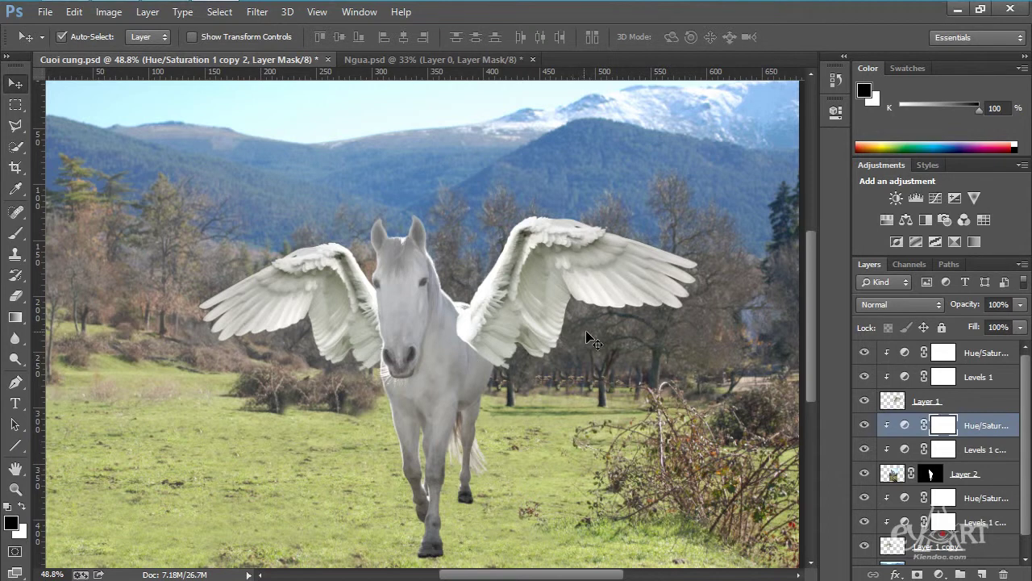
Step: Duplicate the horse's layer, Layer 2, and fill the mask of the original Layer 2 with black
scroll(586, 339, down, 1)
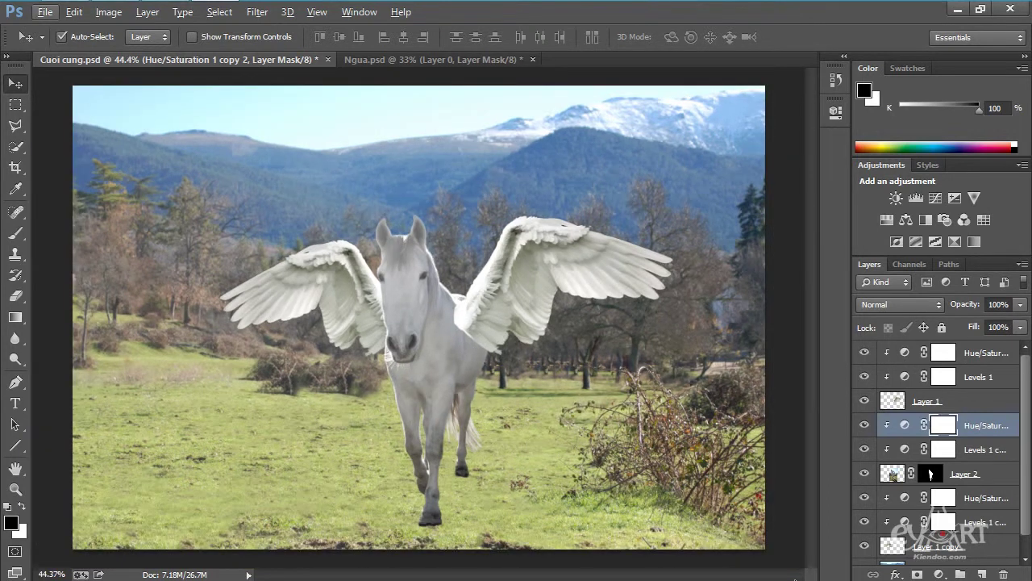
click(964, 477)
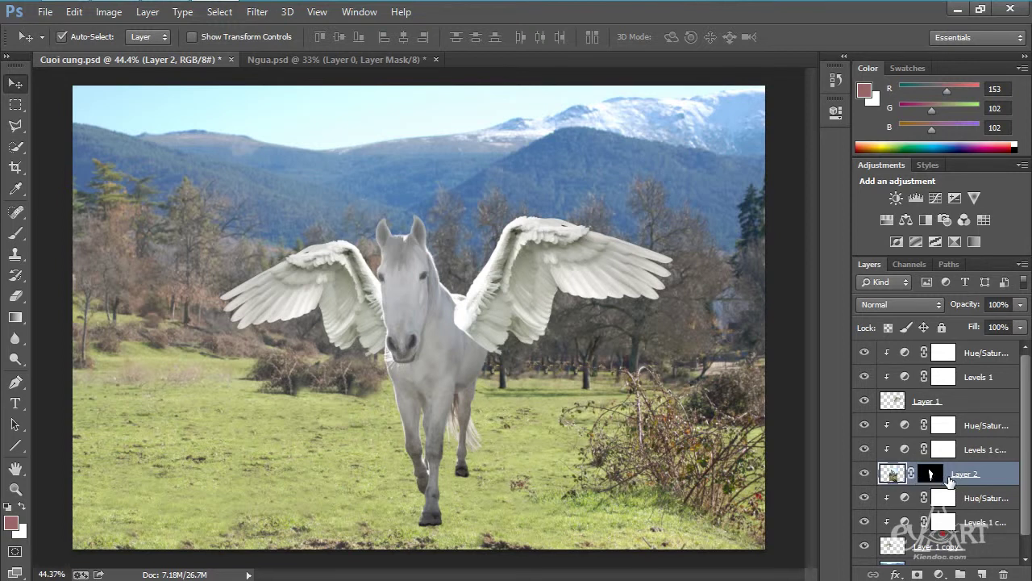
key(ctrl+z)
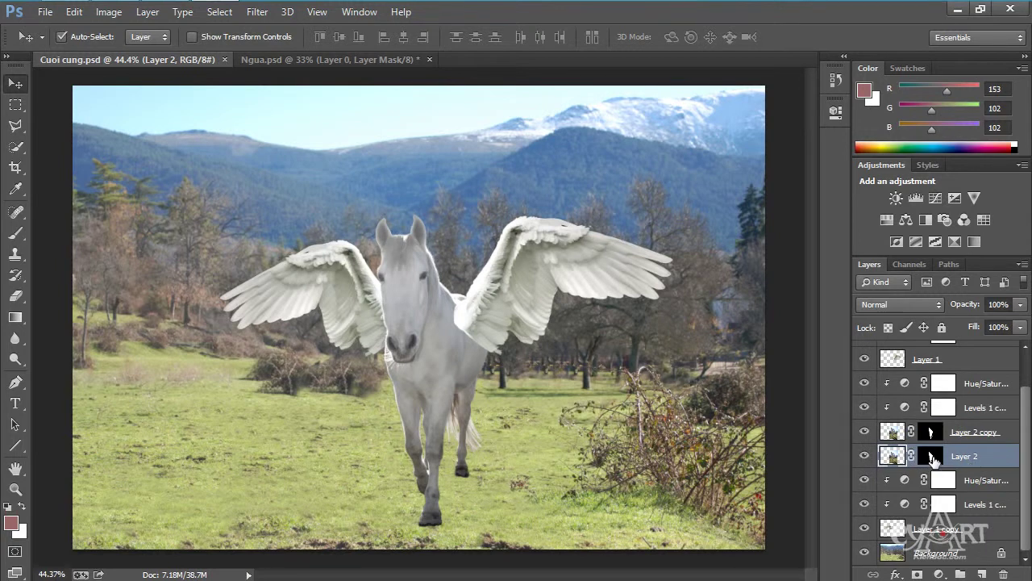
click(932, 455)
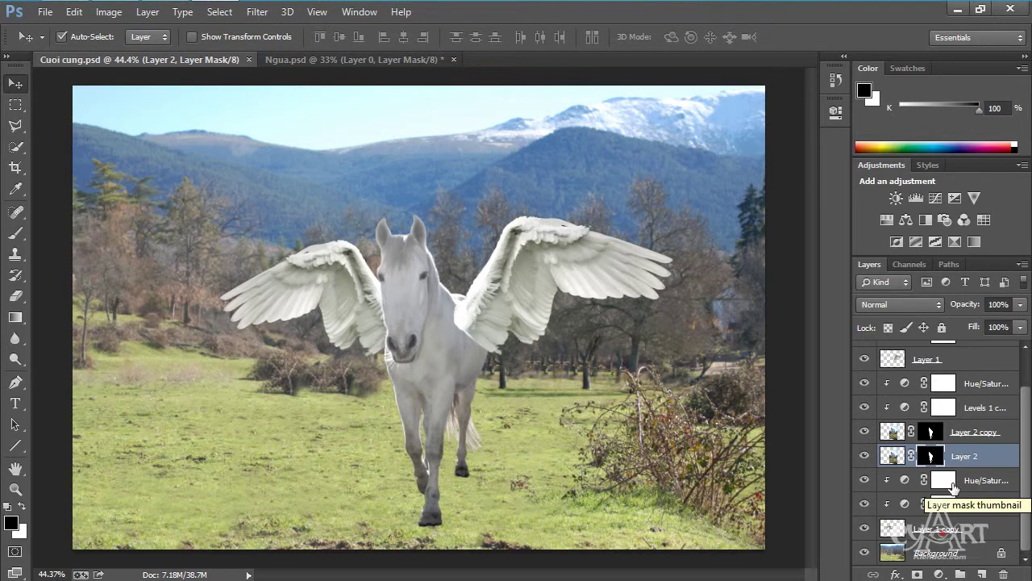
key(alt+BackSpace)
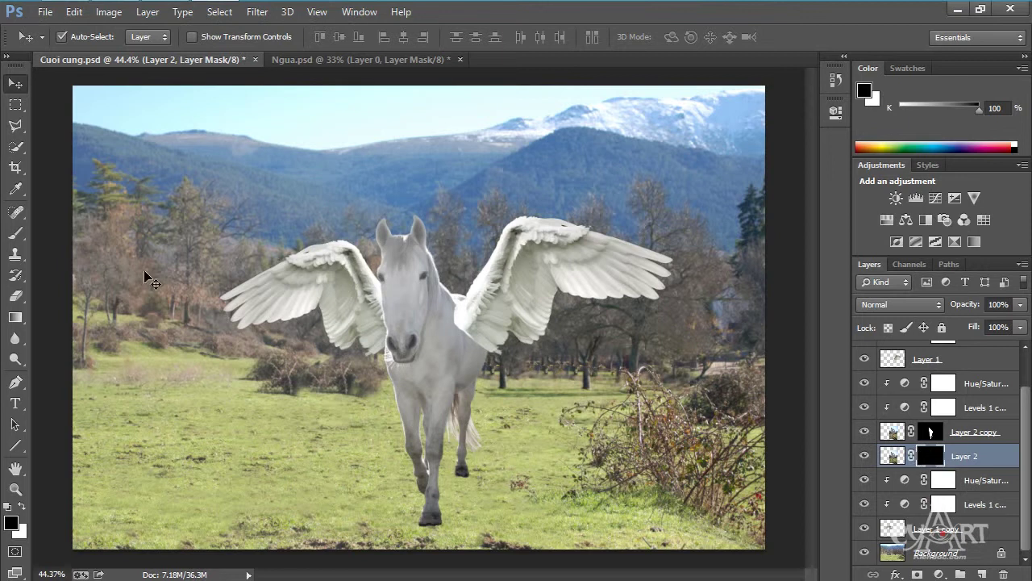
Step: Set up a soft white brush with 0% hardness, 80 px size and 50% opacity for Layer 2's mask
click(15, 236)
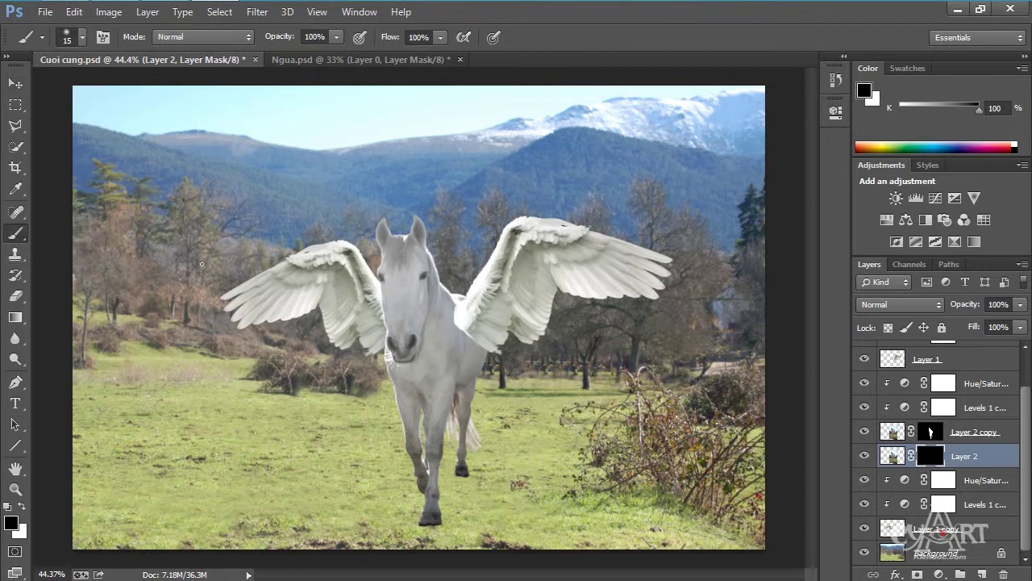
click(22, 509)
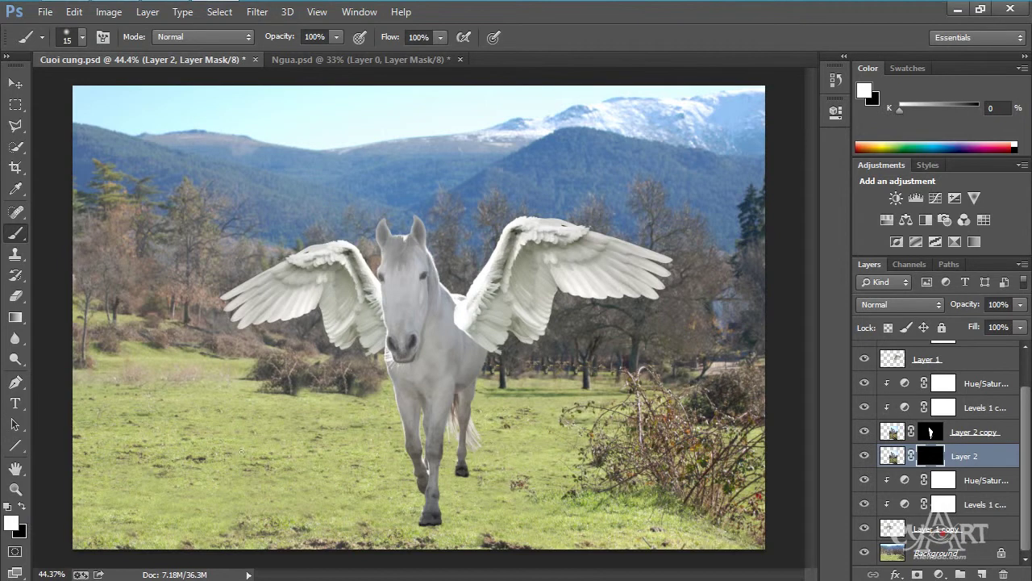
right_click(384, 414)
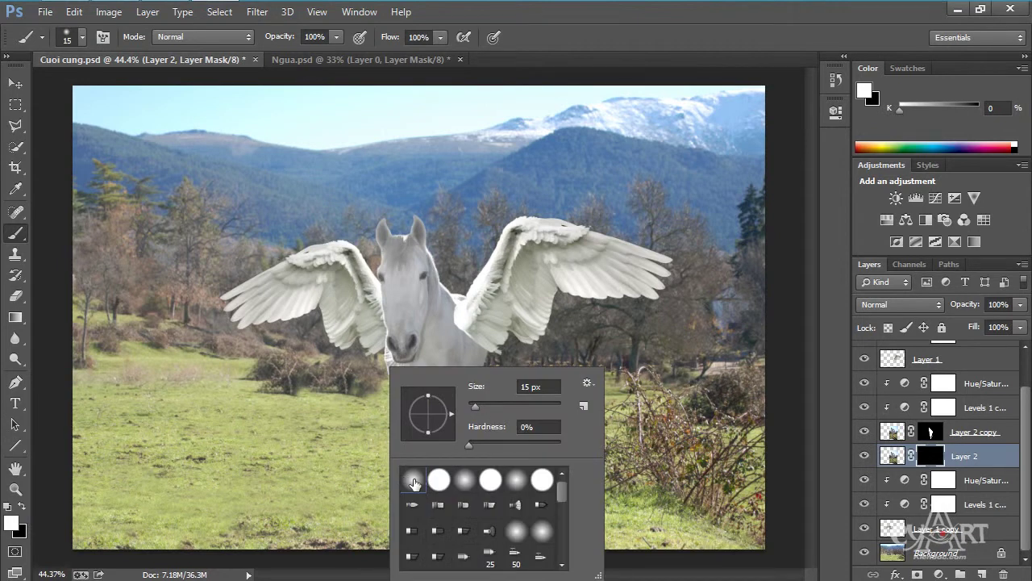
drag(475, 406, 503, 406)
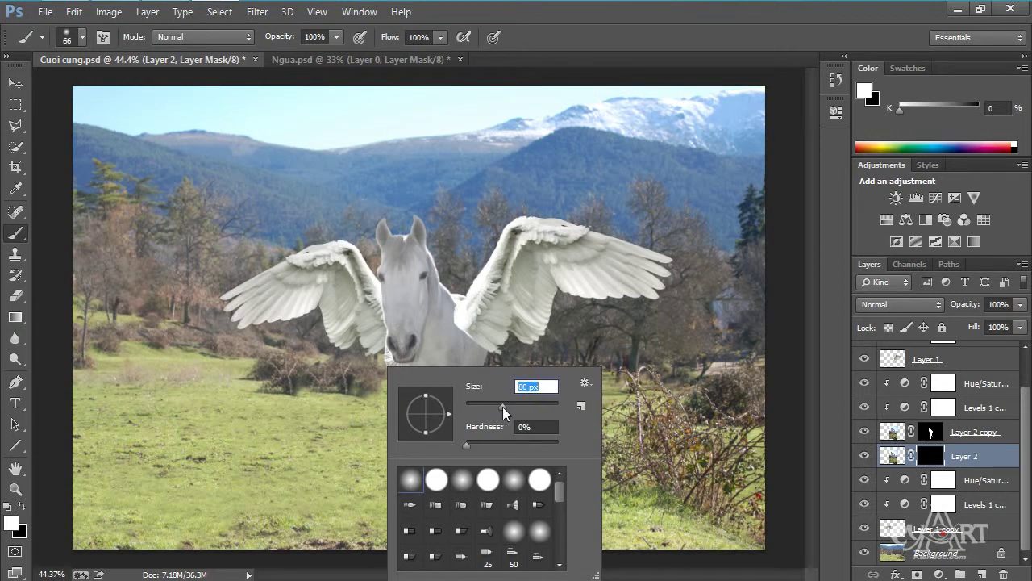
click(601, 48)
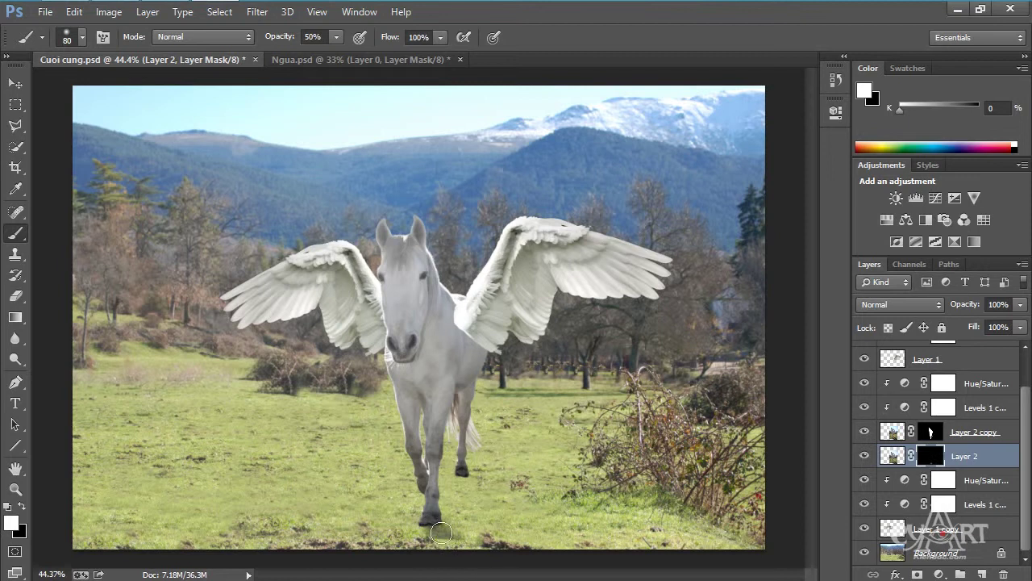
Step: Paint white on Layer 2's mask to reveal the horse's shadow on the grass beside the front and rear hooves
scroll(448, 496, up, 4)
mouse_move(492, 470)
mouse_down()
mouse_move(563, 551)
mouse_move(498, 464)
mouse_move(532, 521)
mouse_move(585, 557)
mouse_up()
drag(534, 491, 625, 569)
scroll(545, 450, down, 1)
mouse_move(454, 489)
mouse_down()
mouse_move(520, 558)
mouse_move(443, 553)
mouse_up()
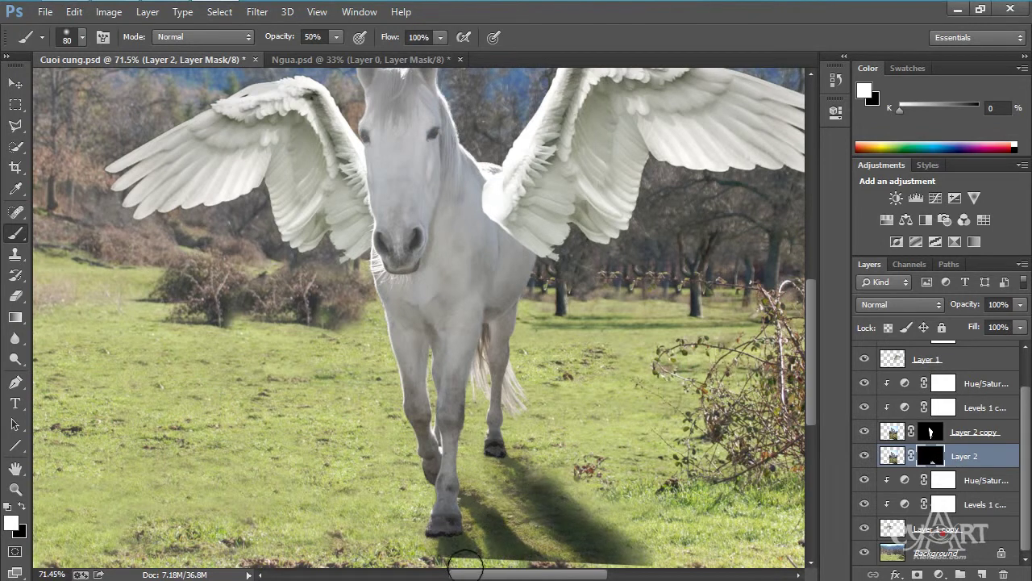
scroll(532, 528, up, 1)
mouse_move(545, 503)
mouse_down()
mouse_move(514, 454)
mouse_move(555, 479)
mouse_move(522, 468)
mouse_up()
Step: Reduce the brush to 36 px and refine the leg shadows close to the hooves on Layer 2's mask
key(bracketleft)
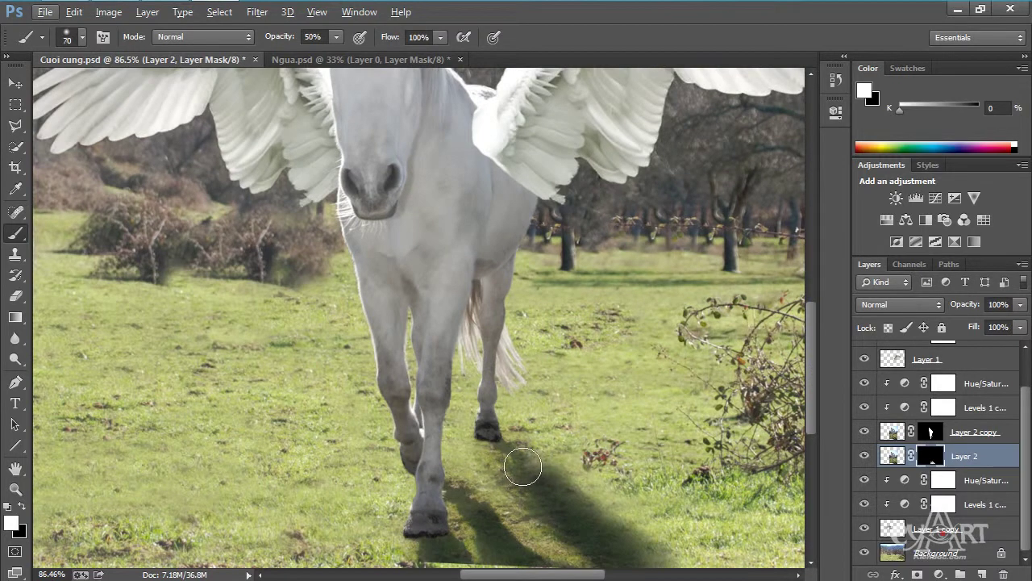
key(bracketleft)
key(Delete)
key(ctrl+z)
right_click(524, 468)
drag(634, 408, 627, 405)
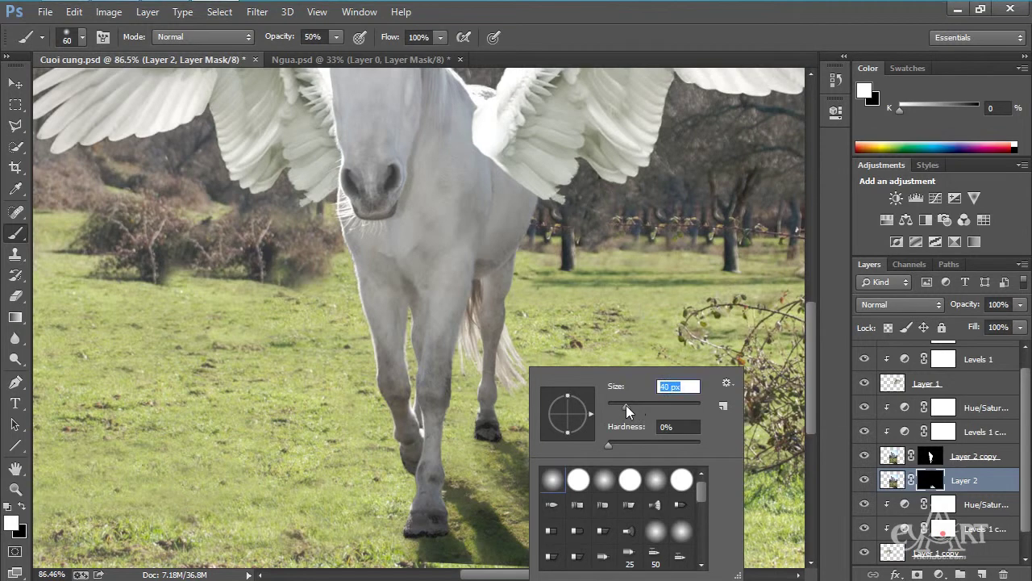
key(Return)
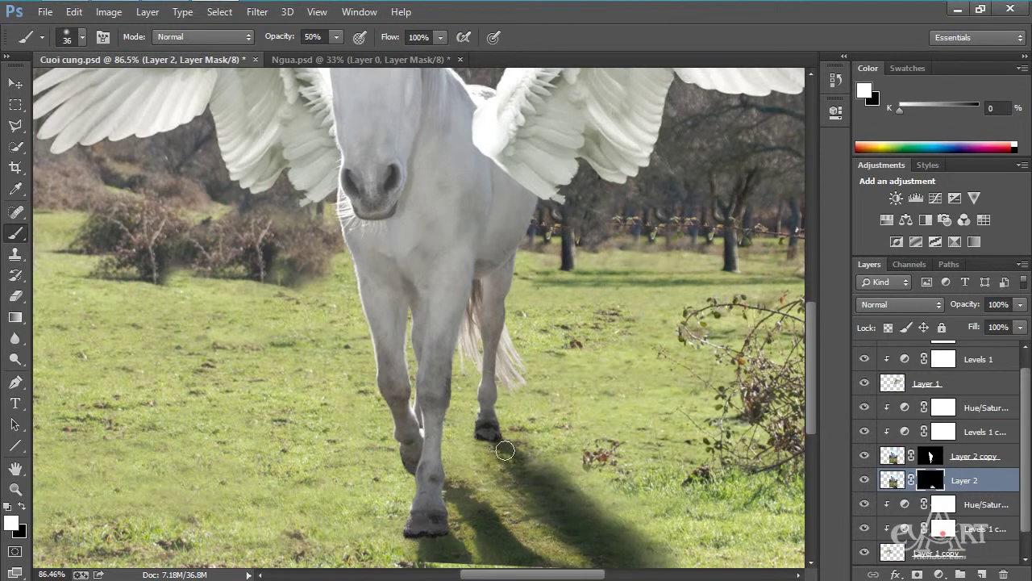
scroll(453, 467, down, 2)
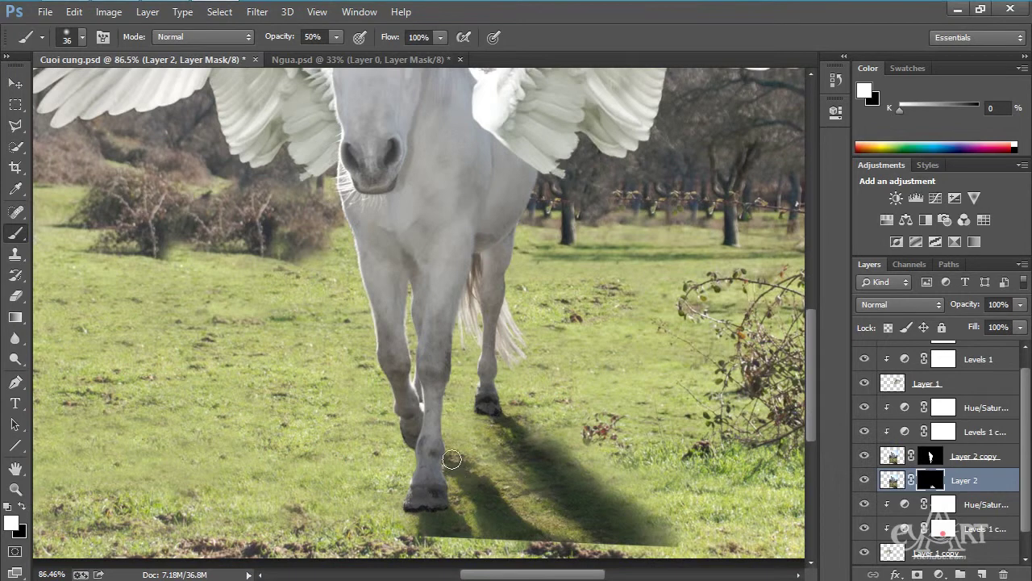
drag(457, 466, 486, 526)
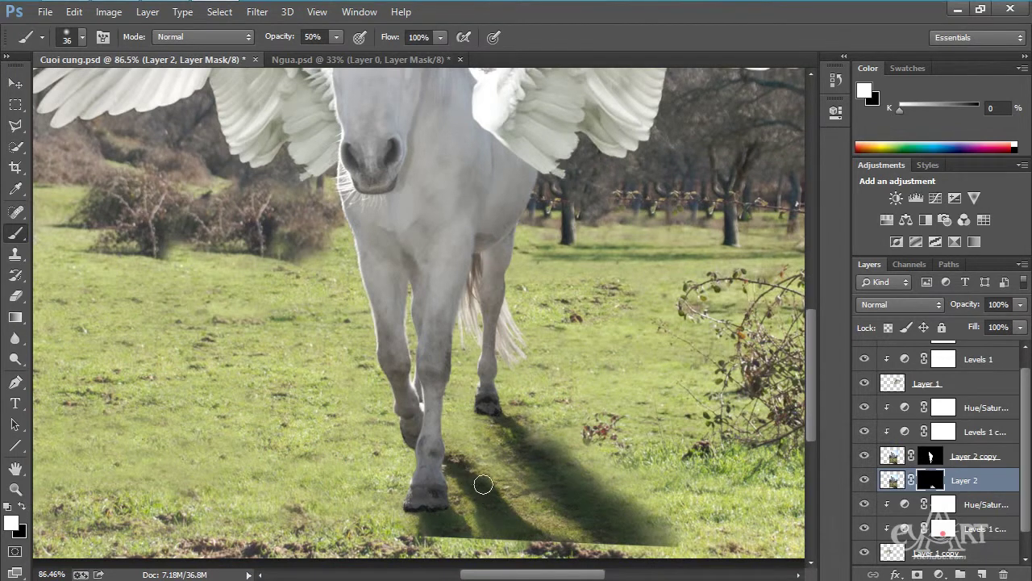
scroll(483, 492, down, 2)
scroll(488, 504, up, 2)
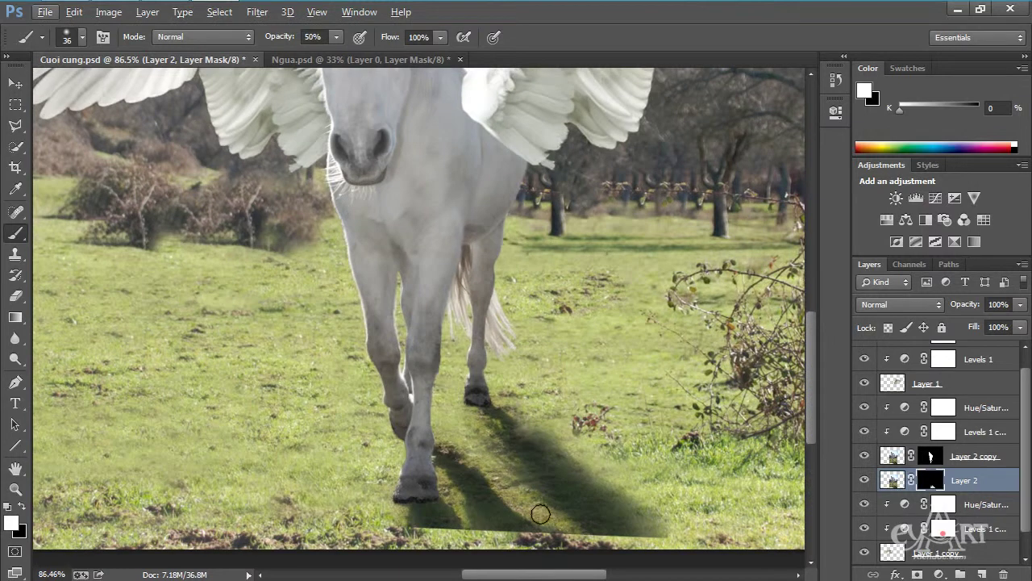
scroll(536, 508, down, 1)
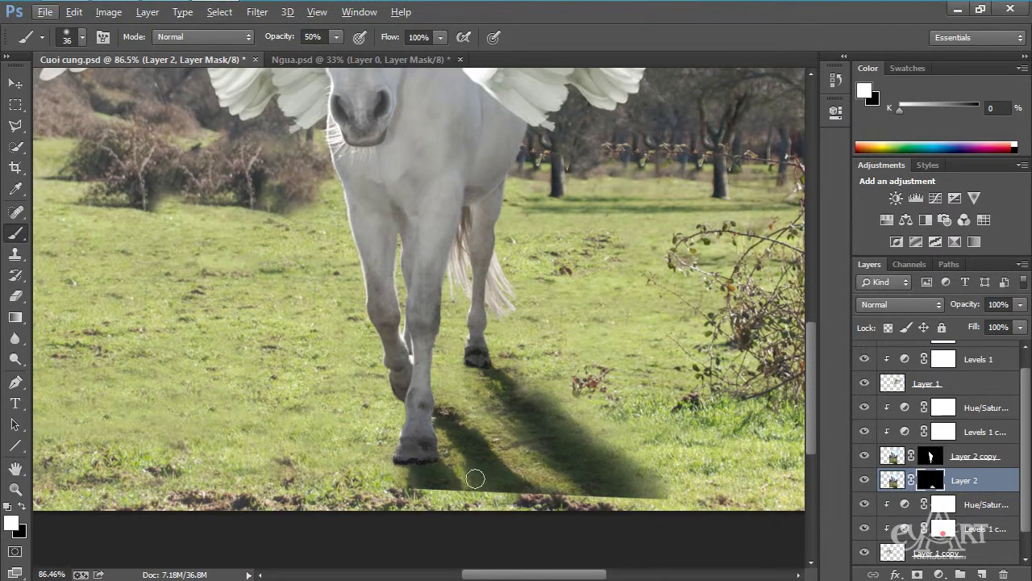
scroll(512, 477, down, 4)
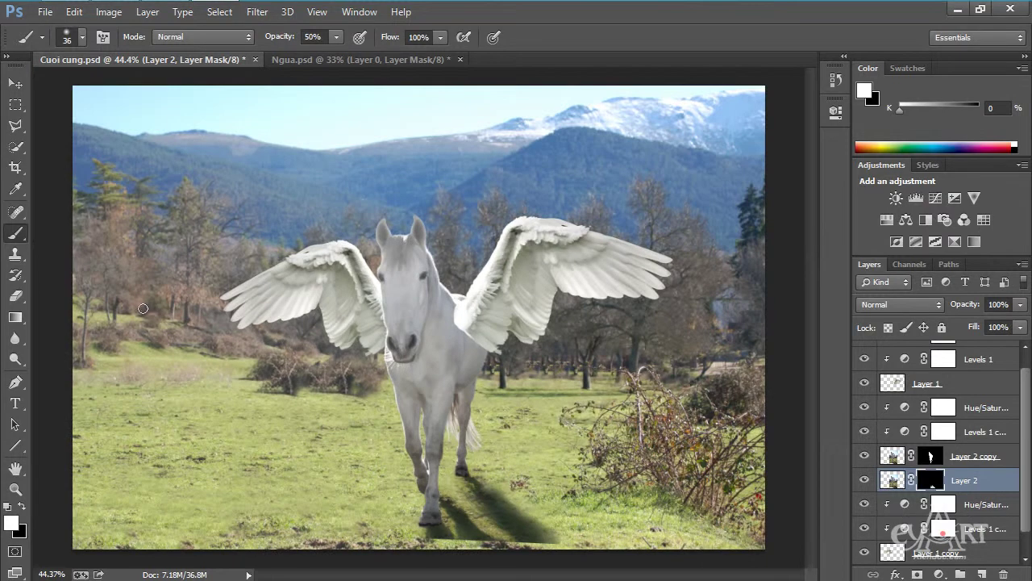
Step: Crop a narrow strip off the image's bottom edge to remove the hard cut-off end of the shadow
click(15, 167)
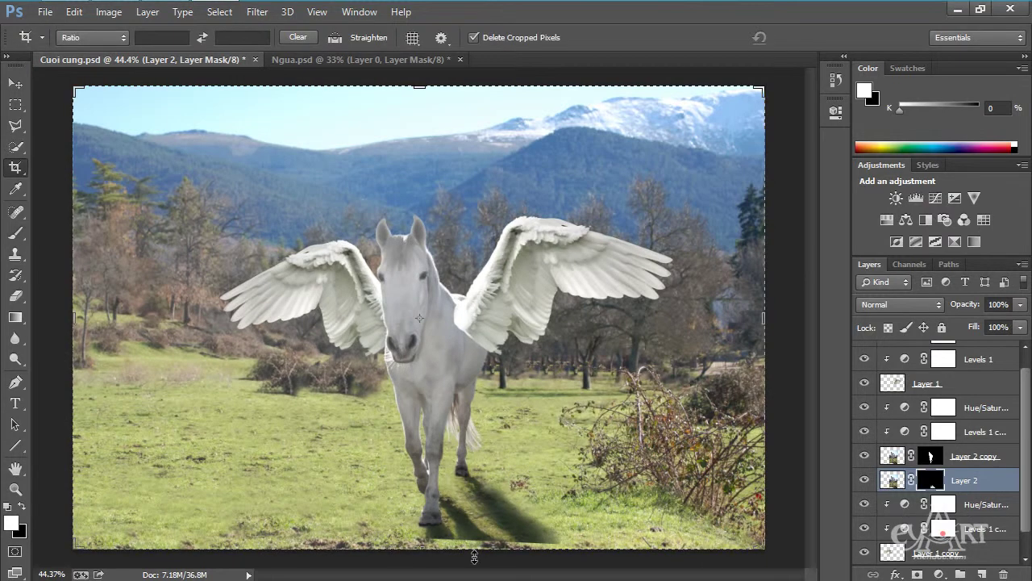
drag(424, 549, 423, 542)
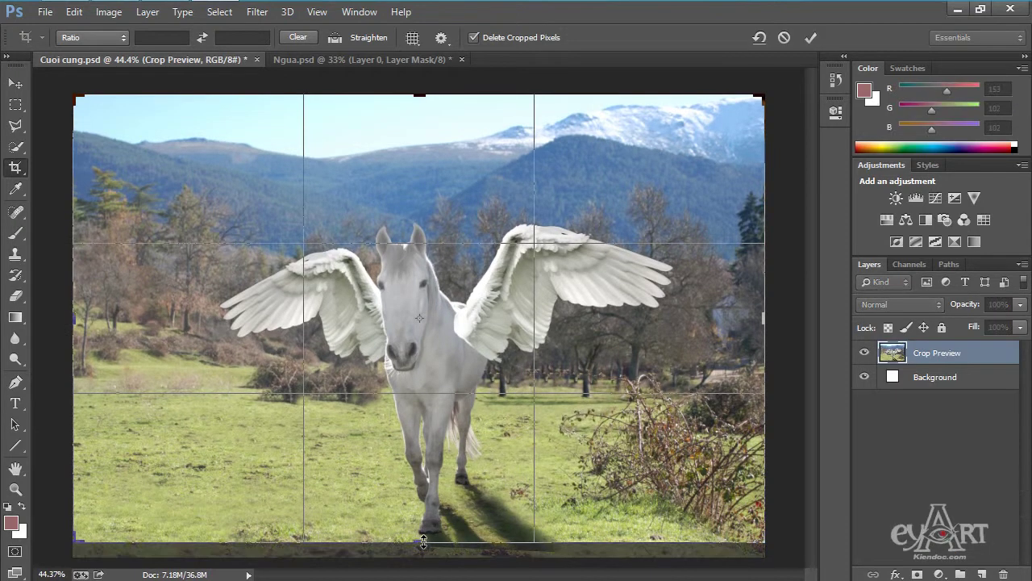
key(Return)
scroll(423, 542, up, 2)
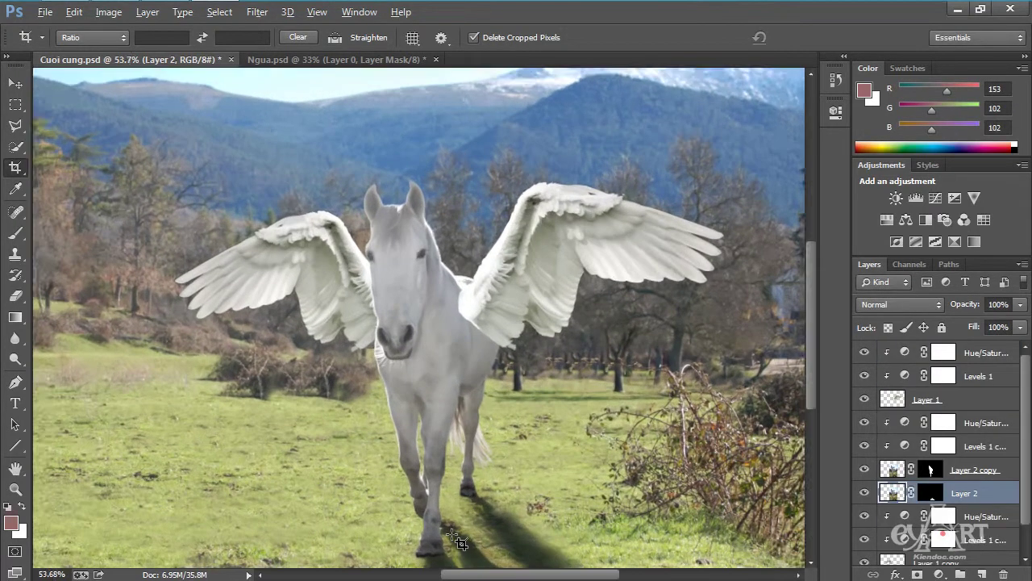
scroll(466, 538, down, 2)
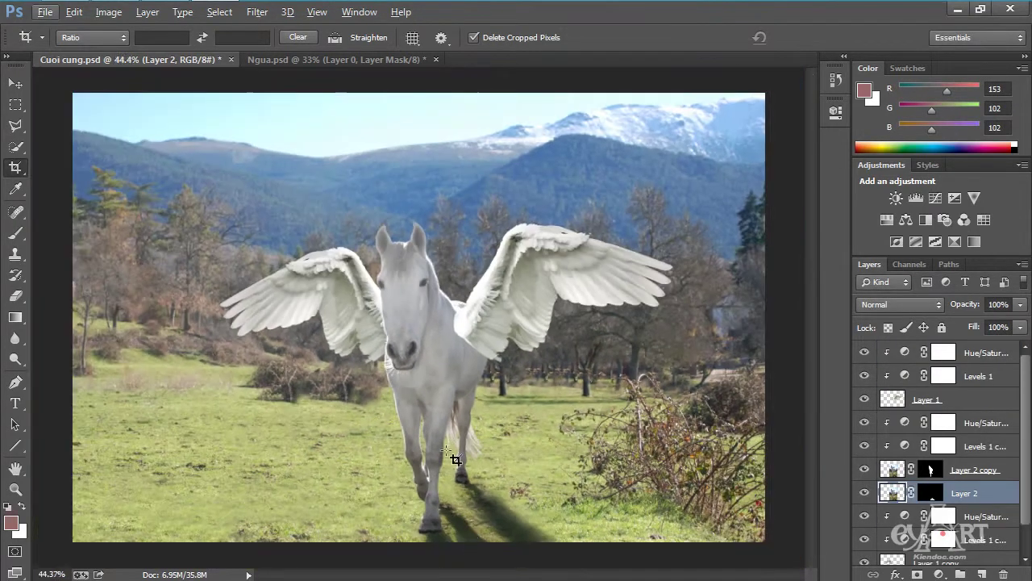